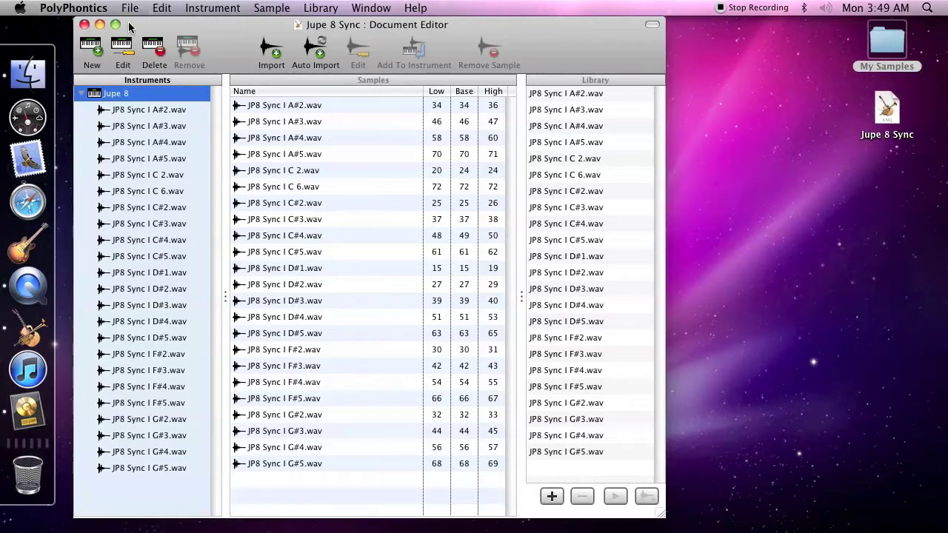
- Build the Jupe 8 Sync bank as a SoundFont (.sf2) for Logic for this user and save it
left_click(131, 8)
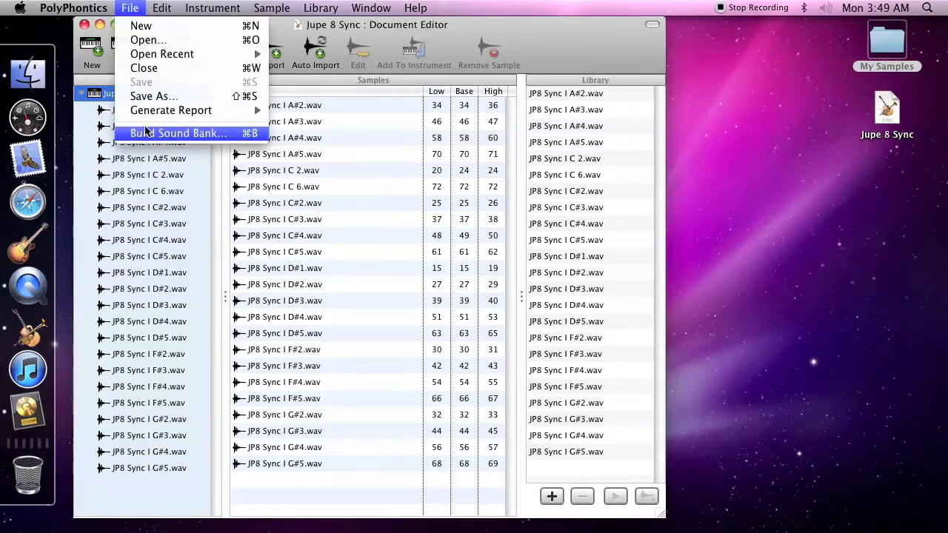
left_click(146, 132)
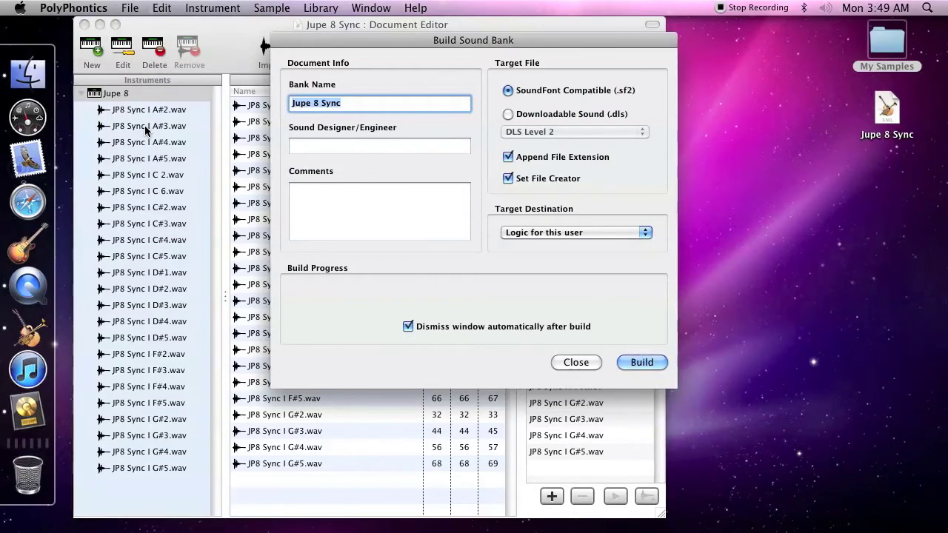
key("Return")
key("Return")
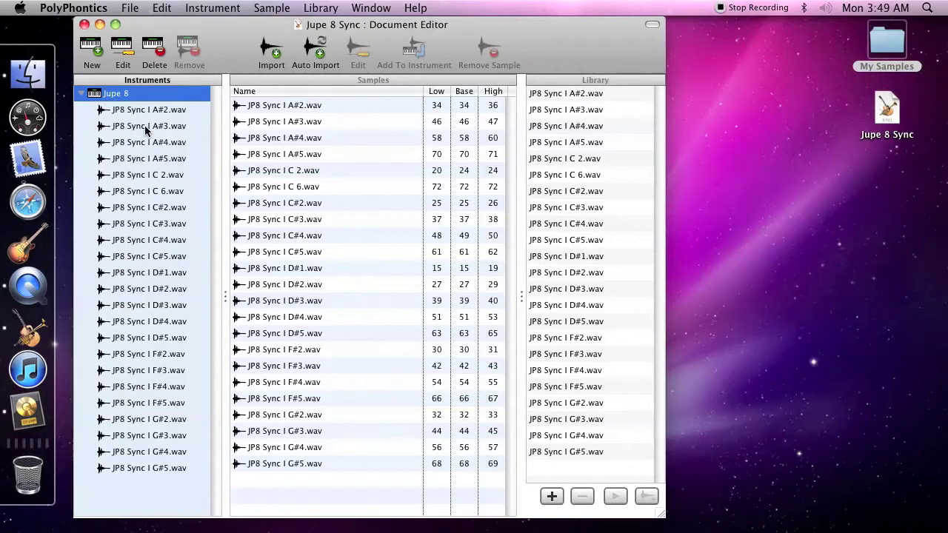
- Switch to Logic Express and create one new Software Instrument track, Inst 1
left_click(21, 426)
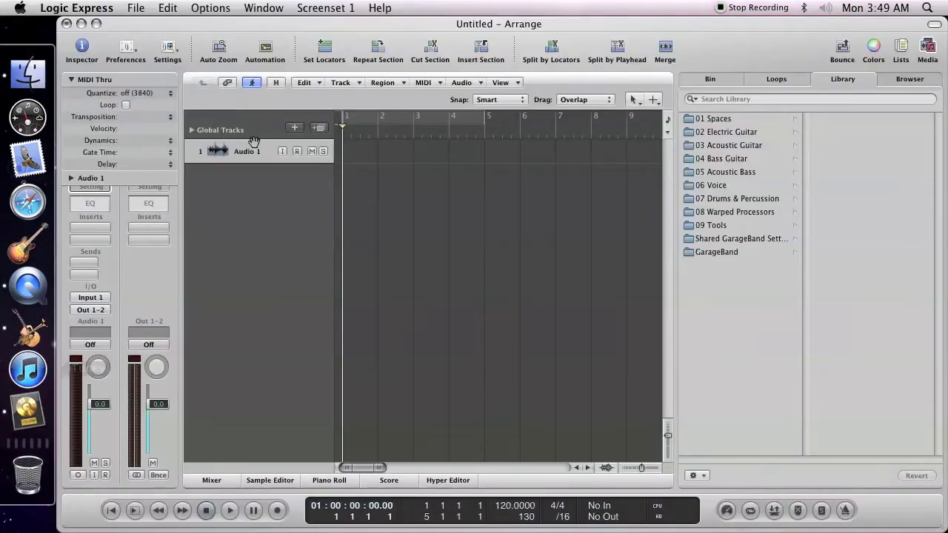
left_click(340, 83)
left_click(346, 97)
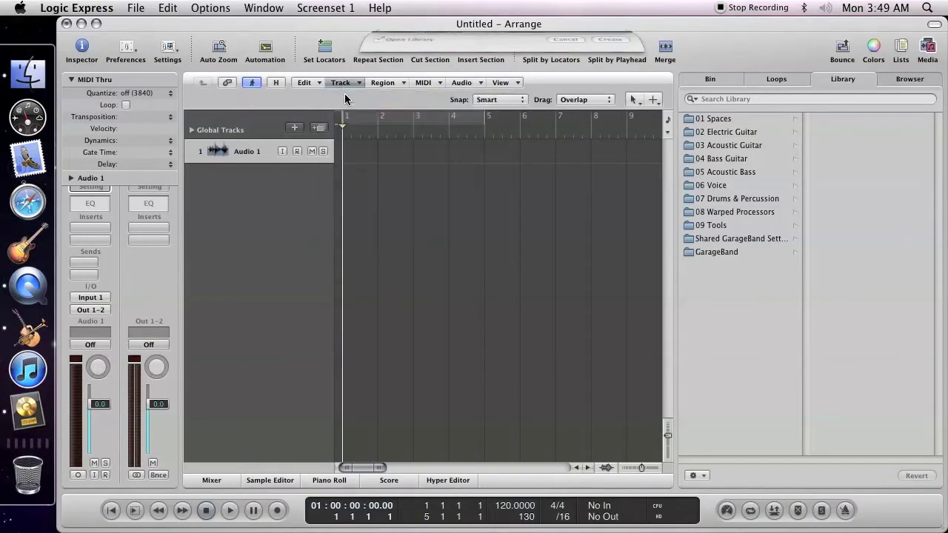
left_click(485, 91)
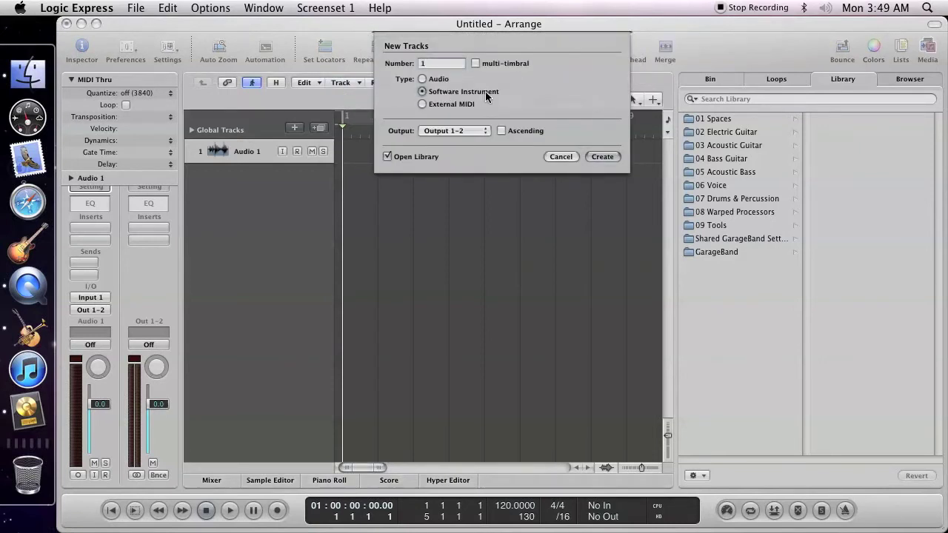
left_click(615, 158)
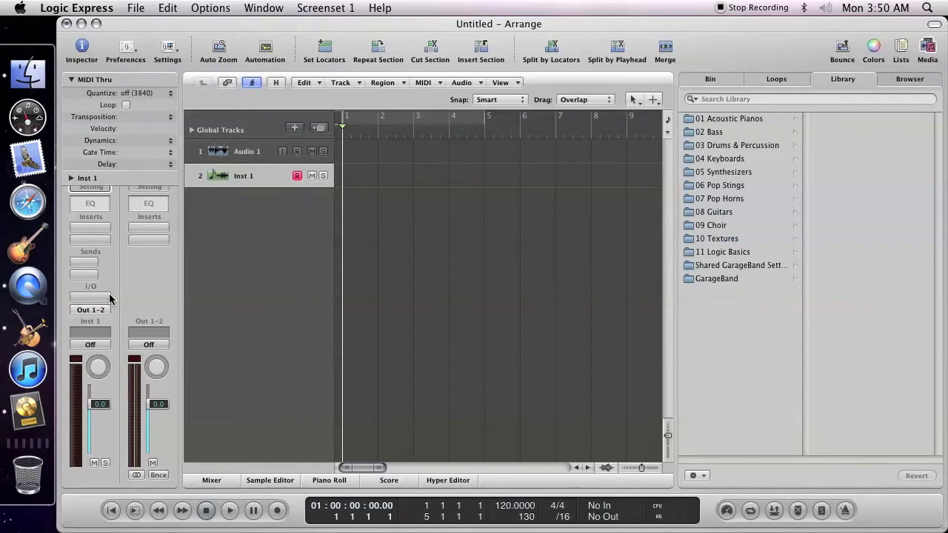
left_click(90, 297)
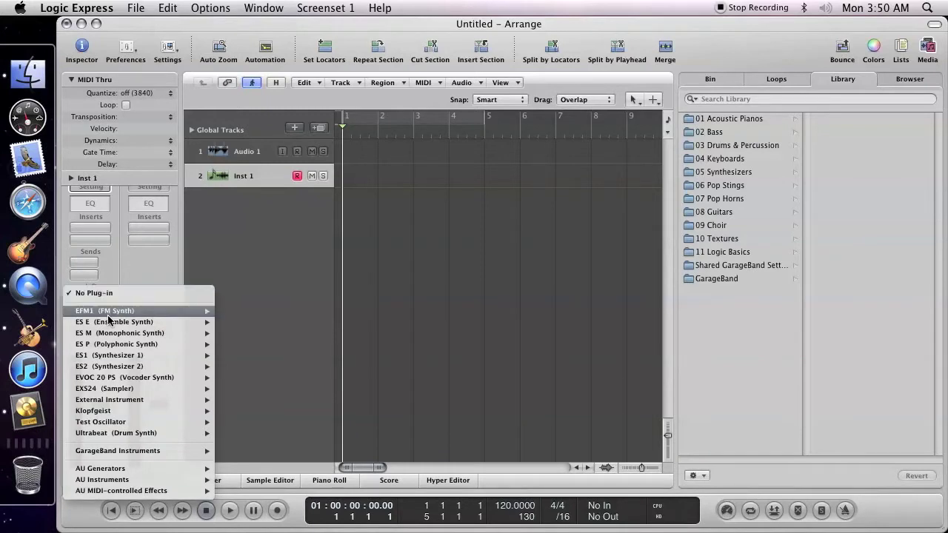
- Load AU Instruments > Apple > DLSMusicDevice in Stereo onto Inst 1
mouse_move(104, 480)
mouse_move(239, 476)
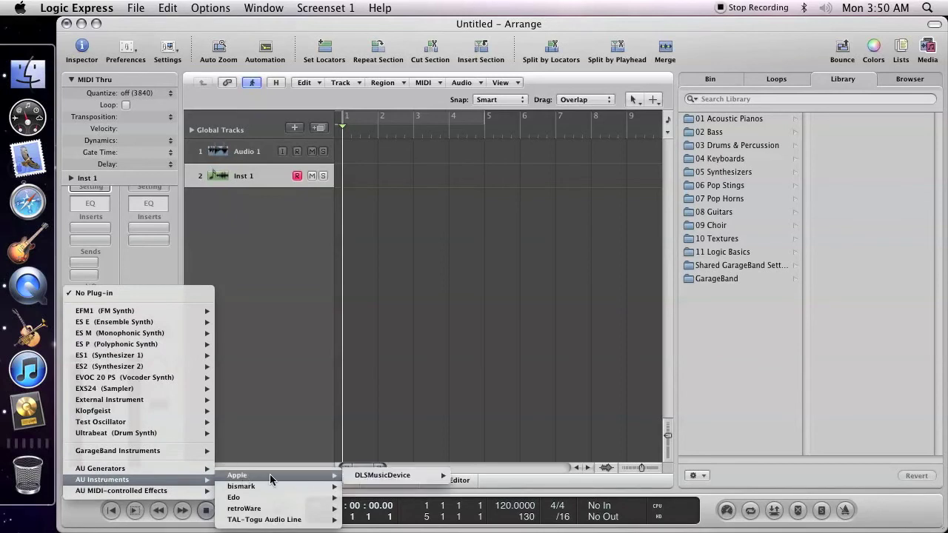
mouse_move(374, 478)
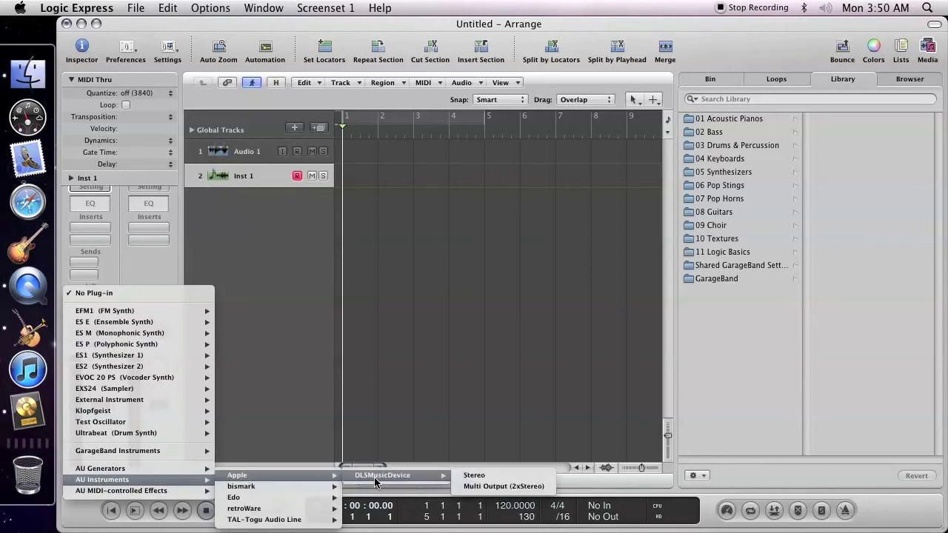
left_click(502, 480)
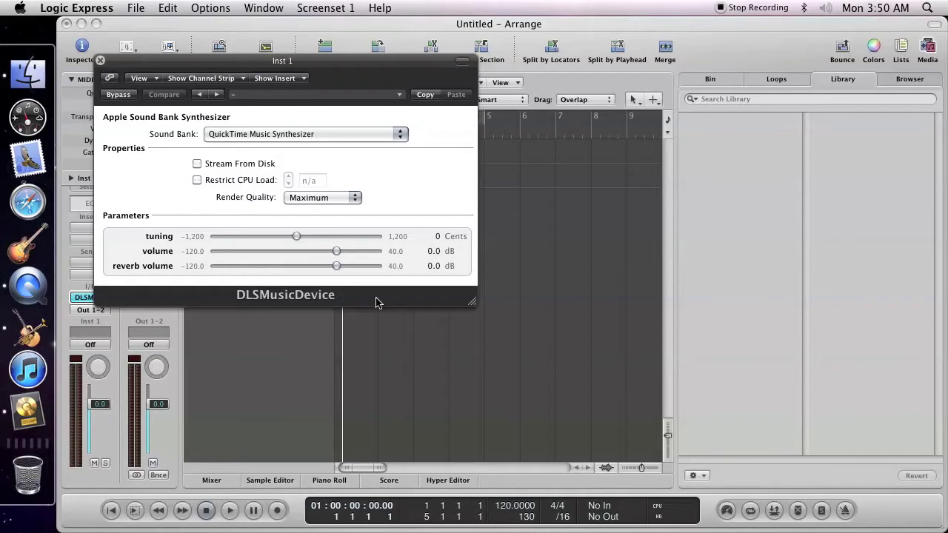
- Switch the DLSMusicDevice sound bank from QuickTime Music Synthesizer to Jupe 8 Sync
left_click(355, 138)
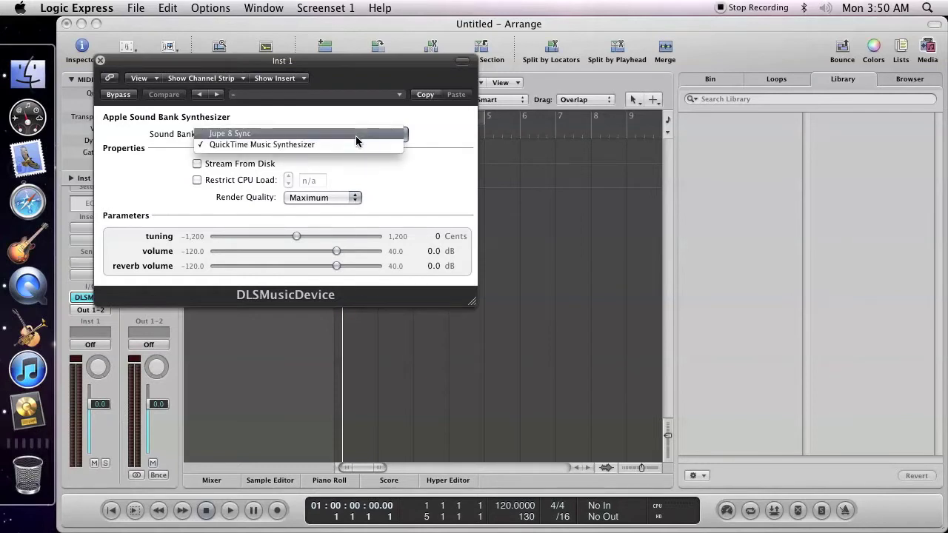
left_click(356, 136)
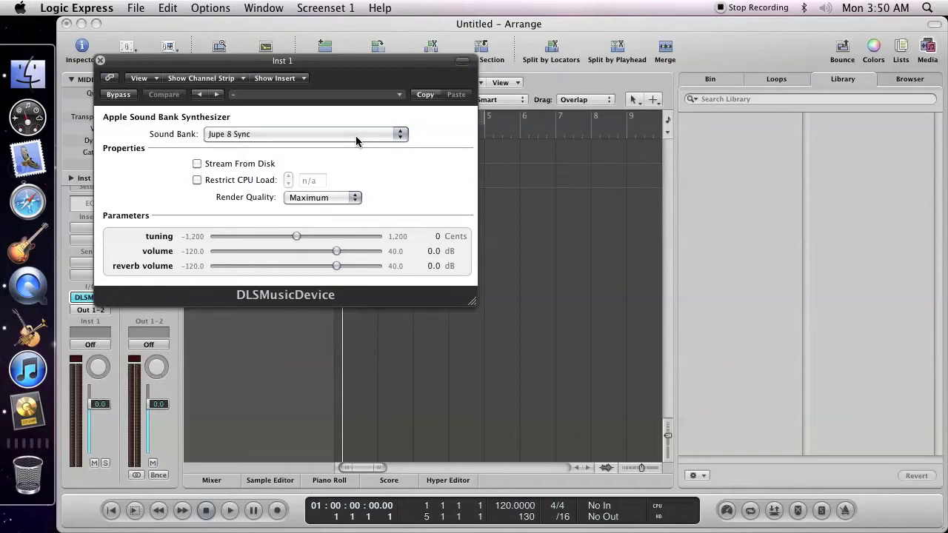
left_click(220, 8)
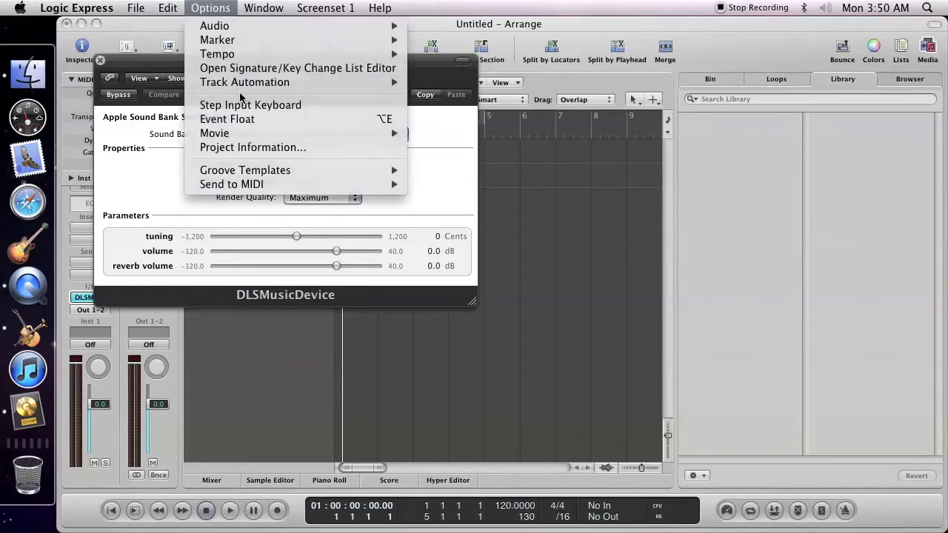
- Show the Step Input Keyboard and play two notes to hear the Jupe 8 Sync sound
left_click(245, 105)
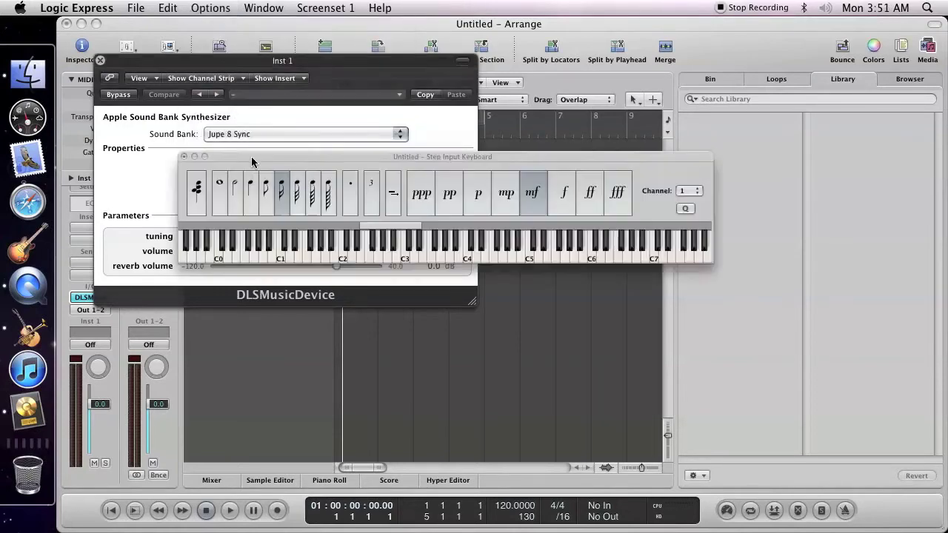
left_click(407, 255)
left_click(420, 256)
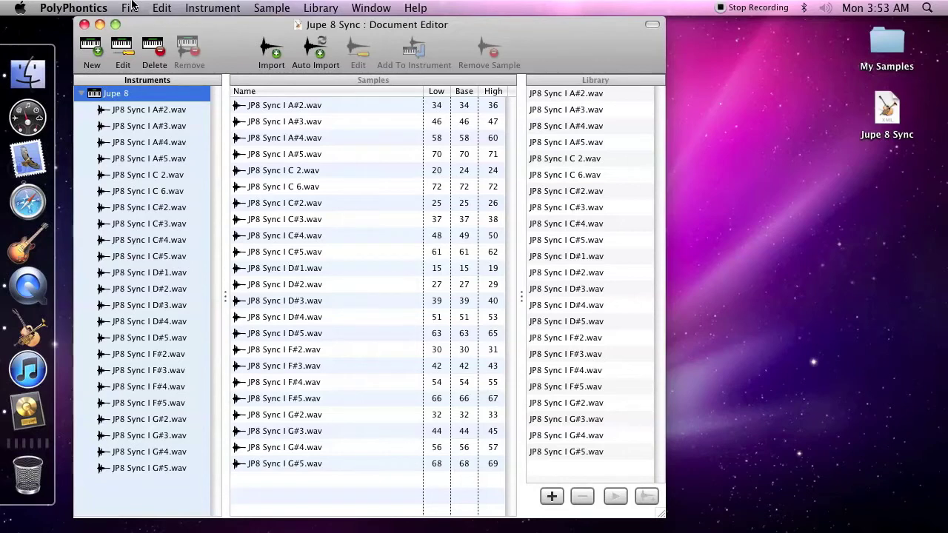
- Rebuild the Jupe 8 Sync SoundFont with target destination Logic EXS for this user and save it
left_click(131, 6)
left_click(156, 133)
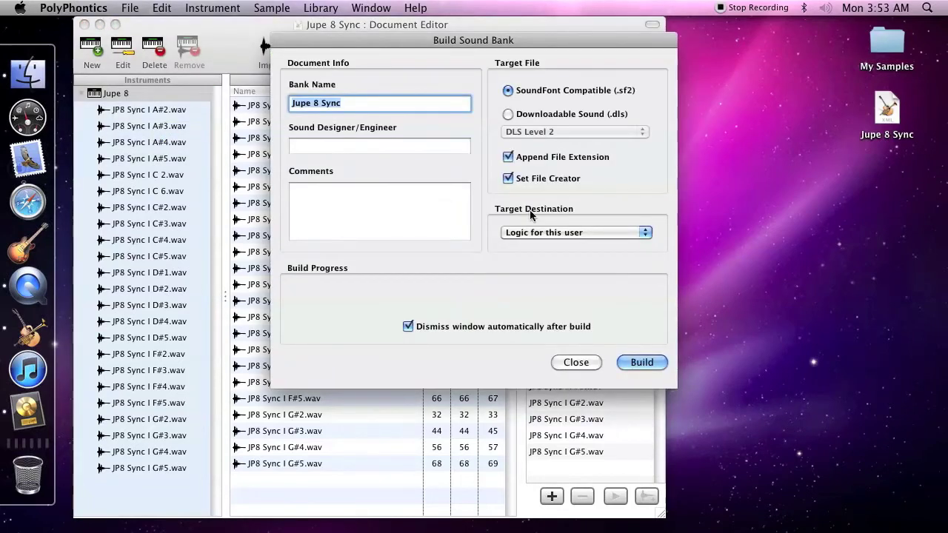
left_click(617, 232)
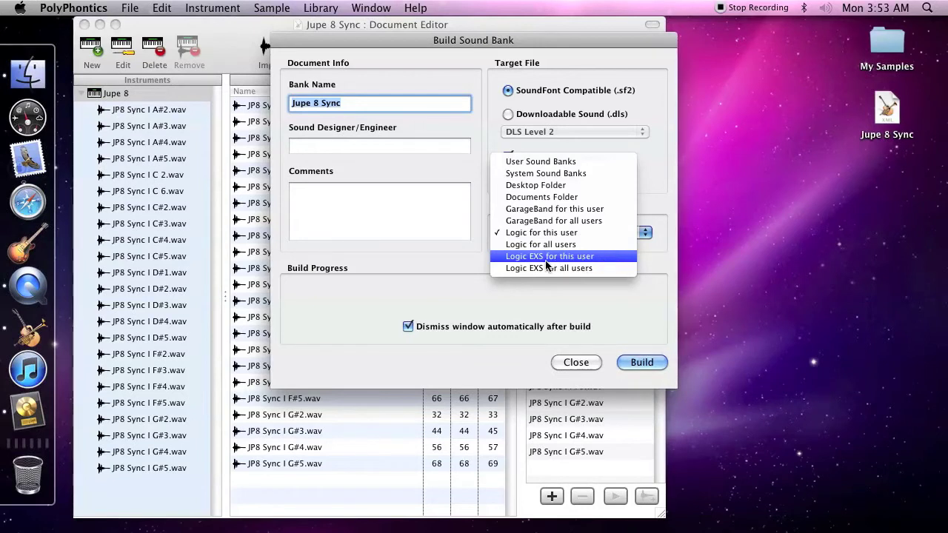
left_click(591, 259)
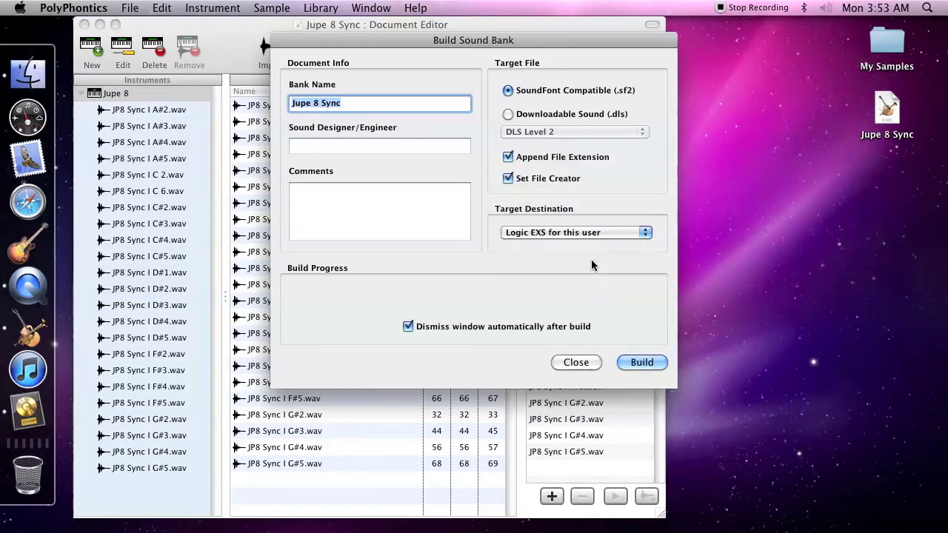
key("Return")
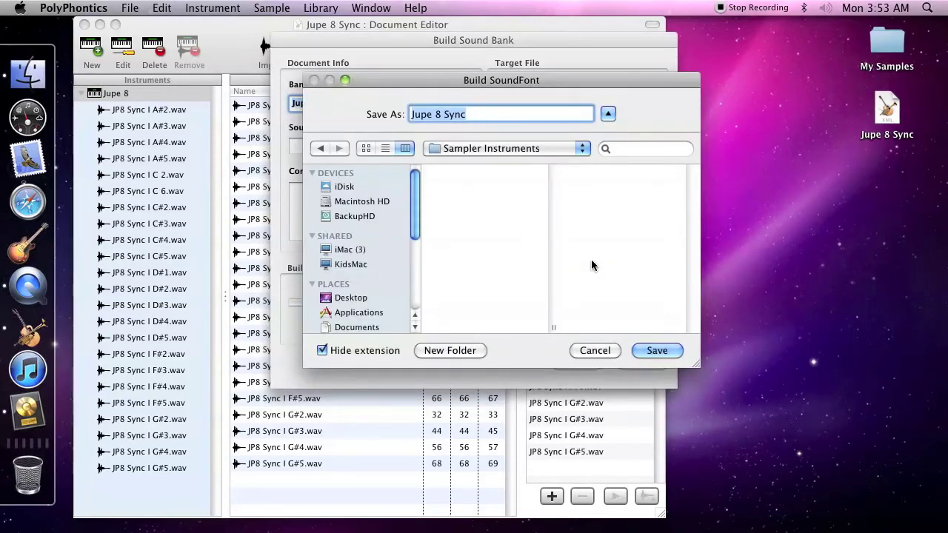
left_click(654, 349)
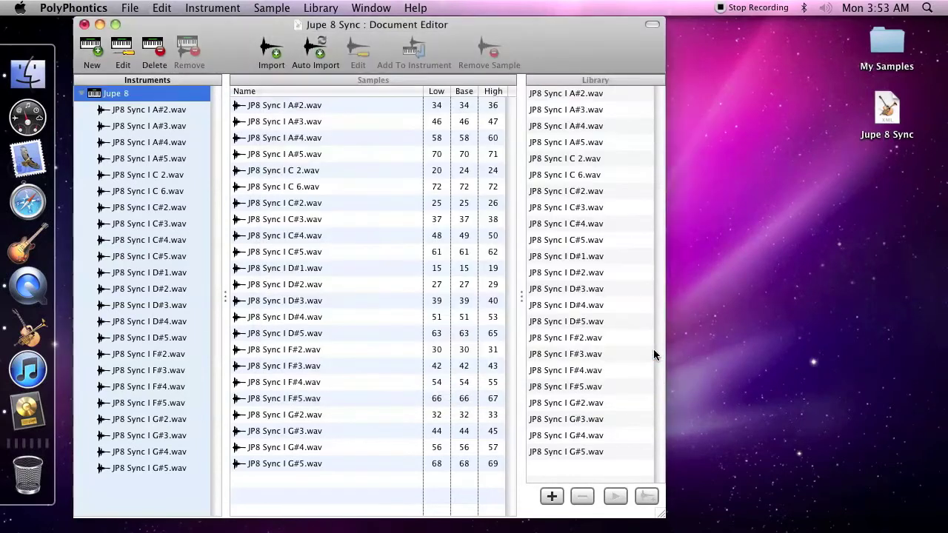
- Back in Logic Express, add a Software Instrument track Inst 1 and collapse MIDI Thru
left_click(25, 409)
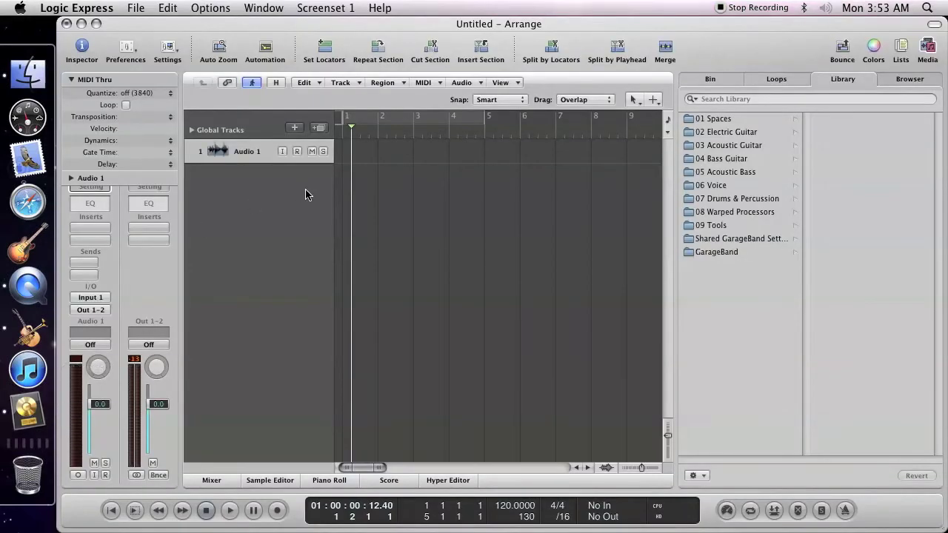
left_click(343, 82)
left_click(348, 95)
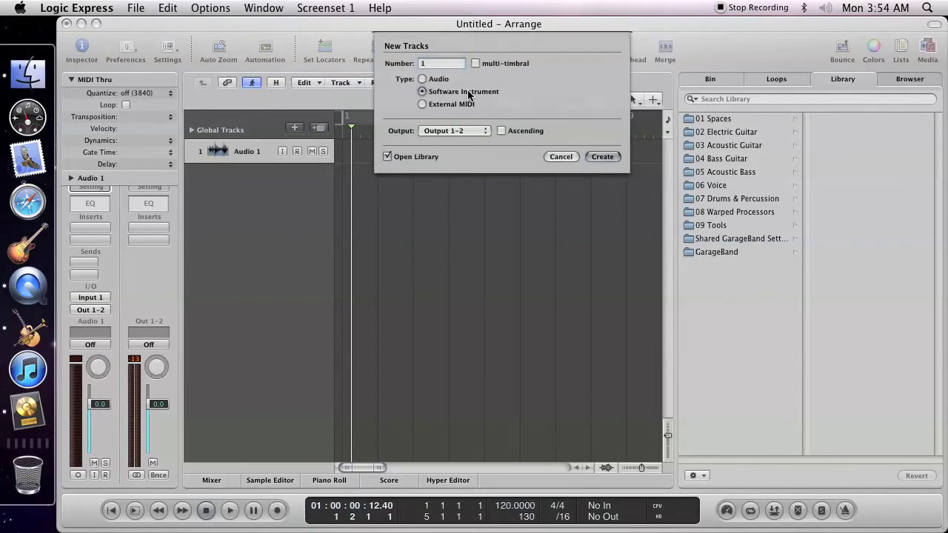
left_click(602, 157)
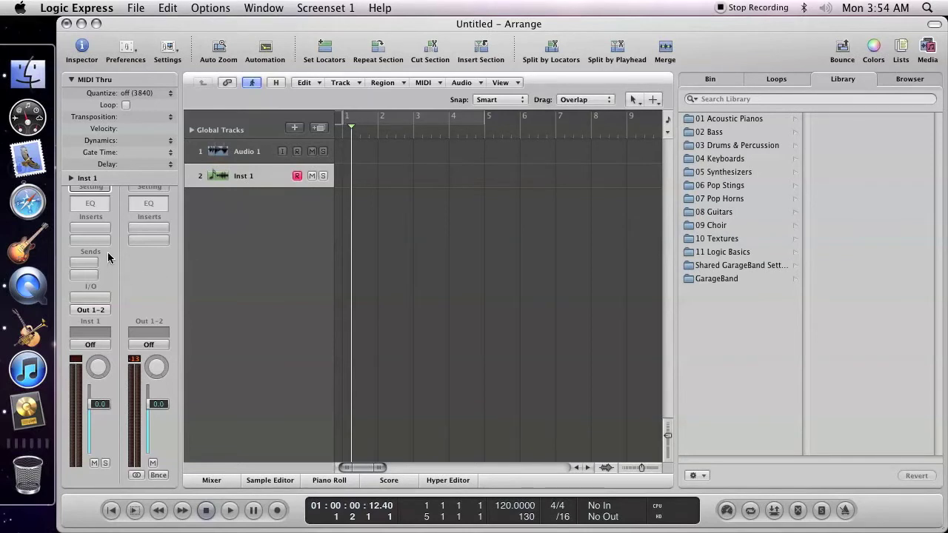
left_click(71, 79)
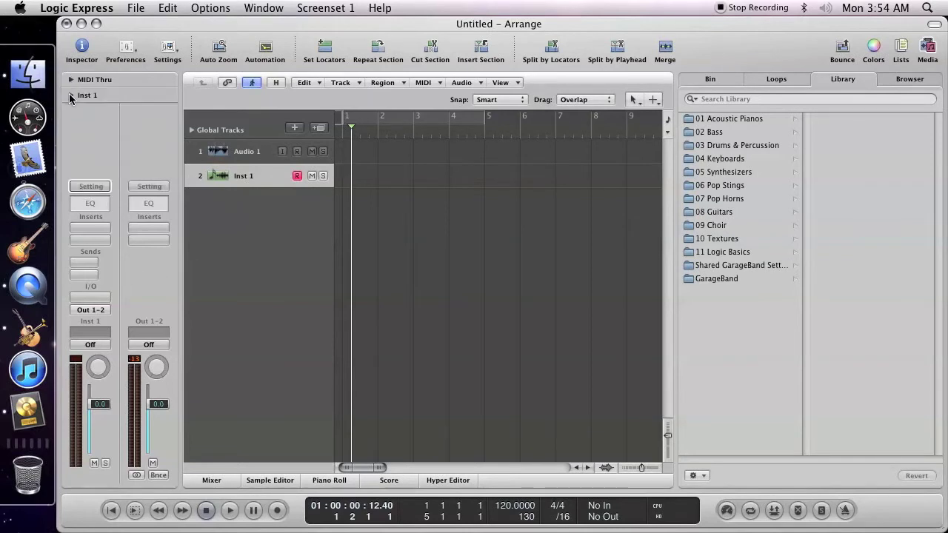
- Load the EXS24 Sampler from 11 Logic Basics onto the Inst 1 channel strip
left_click(90, 187)
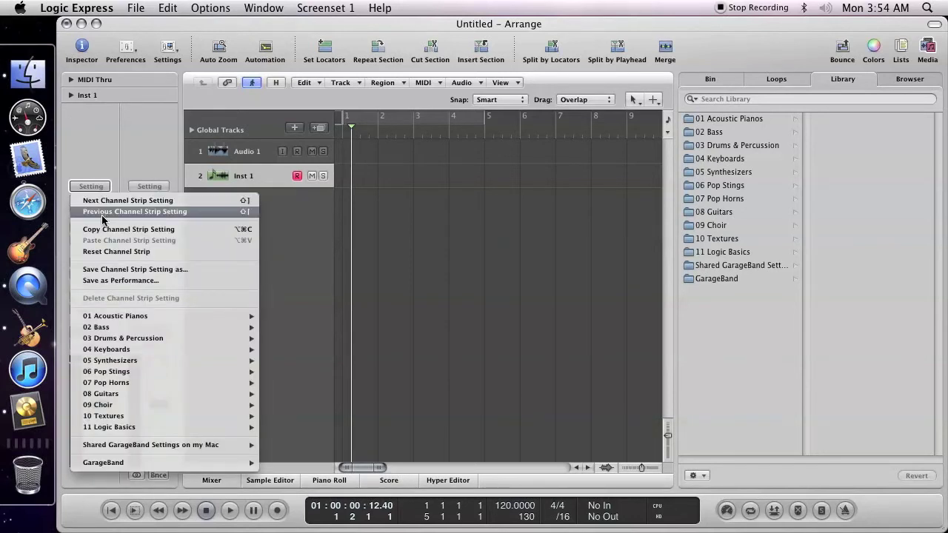
mouse_move(136, 430)
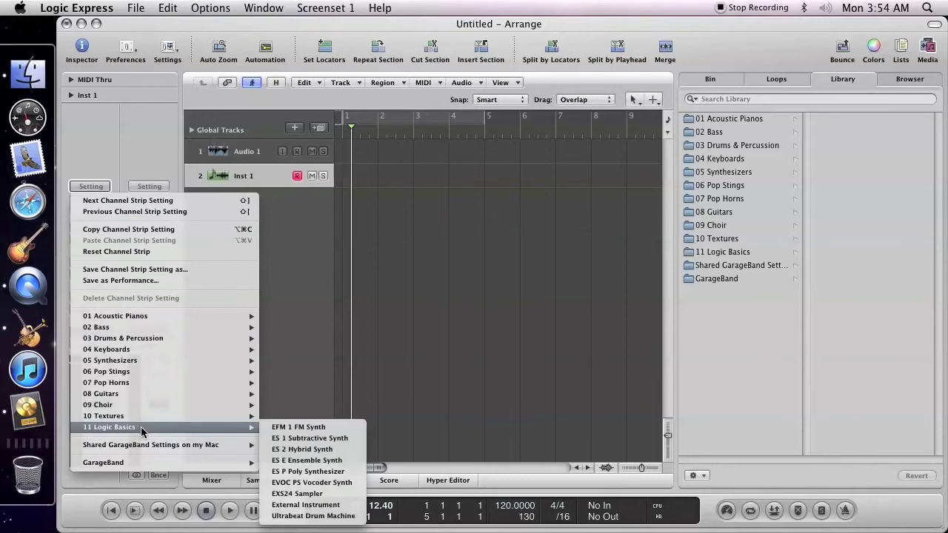
left_click(355, 494)
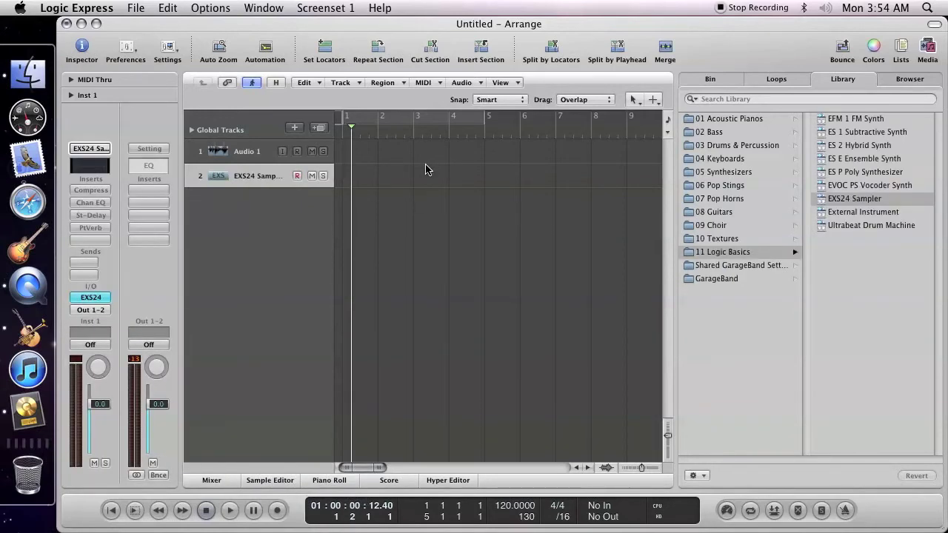
left_click(91, 298)
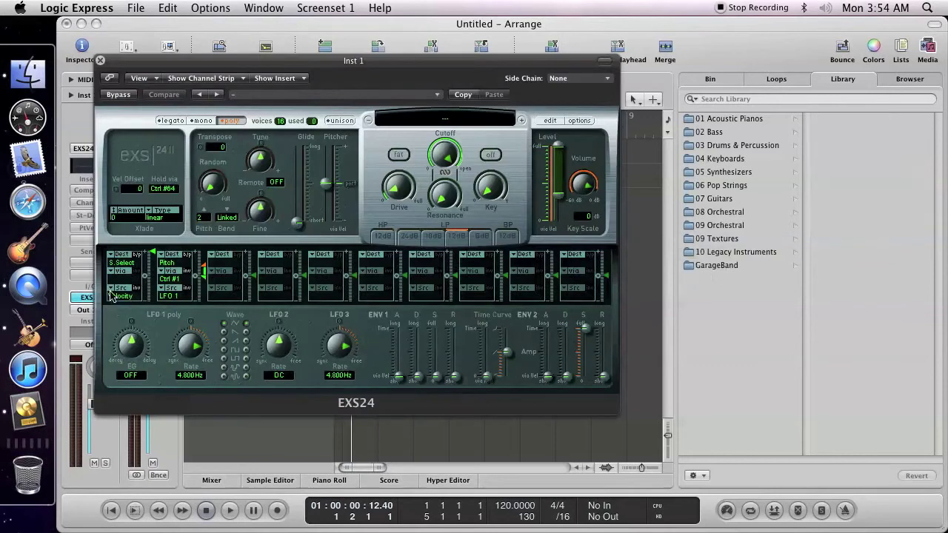
- Refresh the EXS24 instrument menu so Jupe 8 Sync.sf2 appears in the Library
left_click_drag(267, 63, 270, 68)
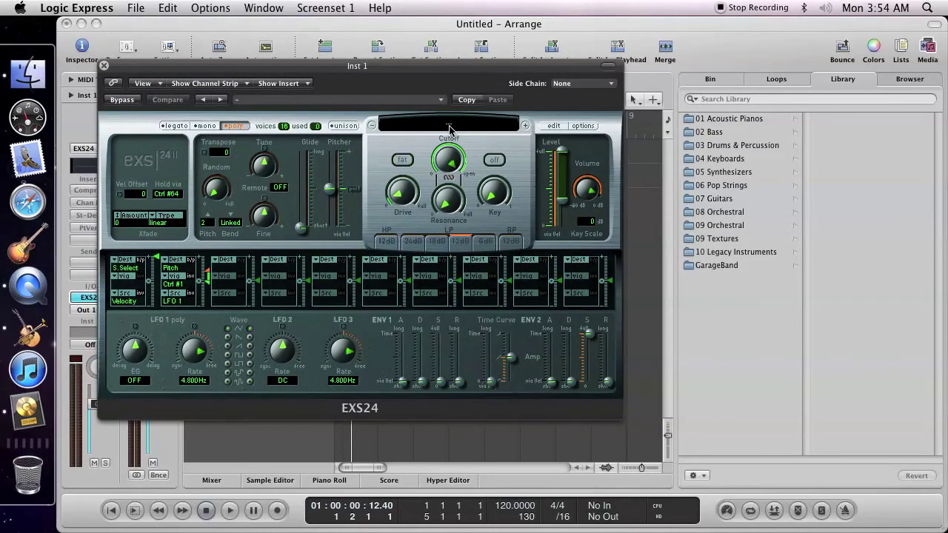
left_click(449, 127)
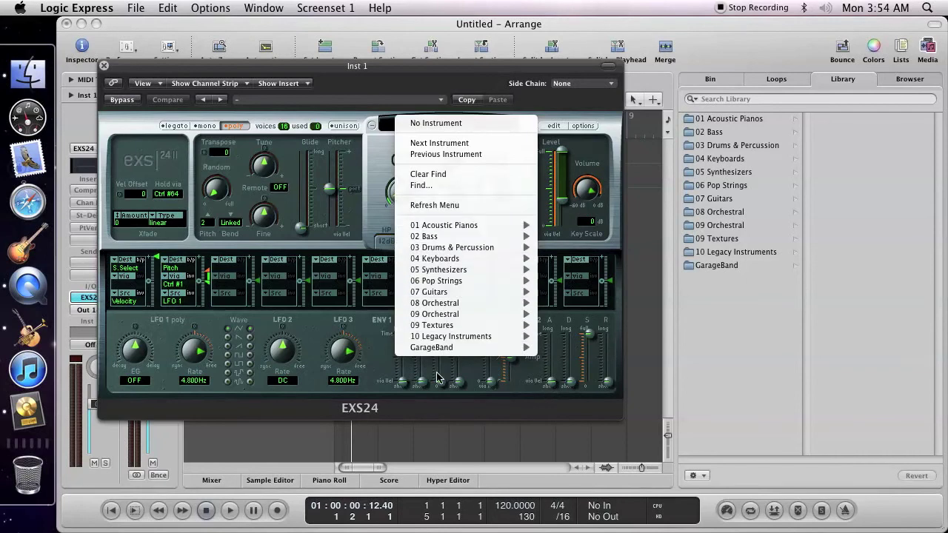
left_click(471, 204)
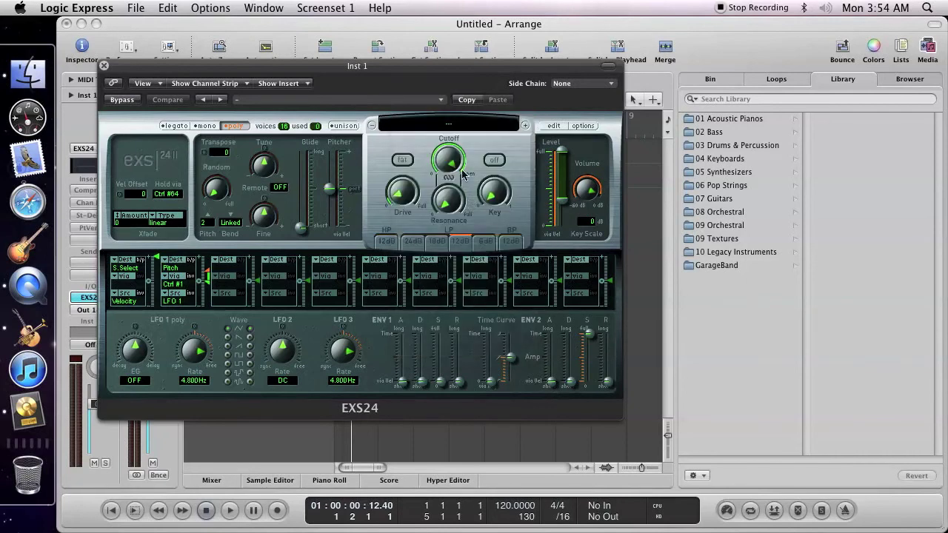
- Refresh the EXS24 instrument menu again and load the Jupe 8 Sync instrument
left_click(451, 126)
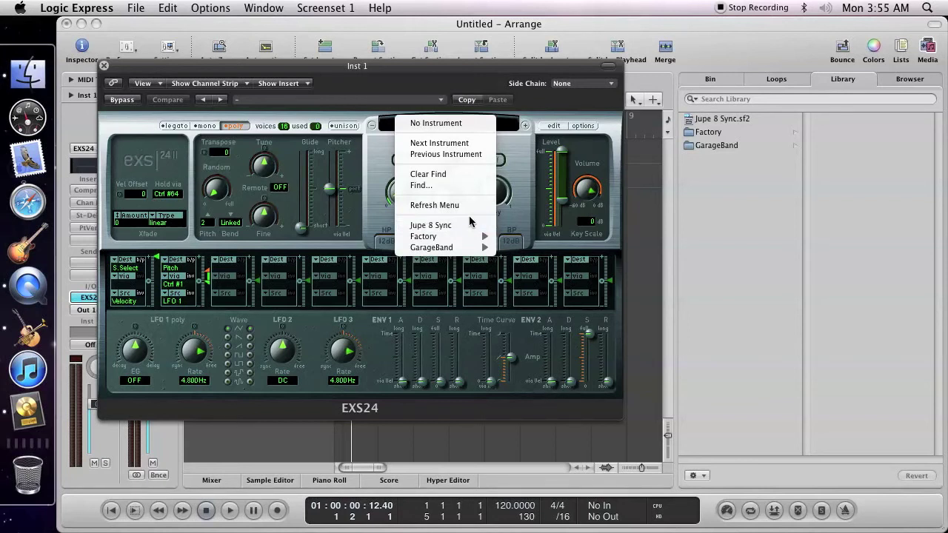
mouse_move(458, 237)
left_click(463, 207)
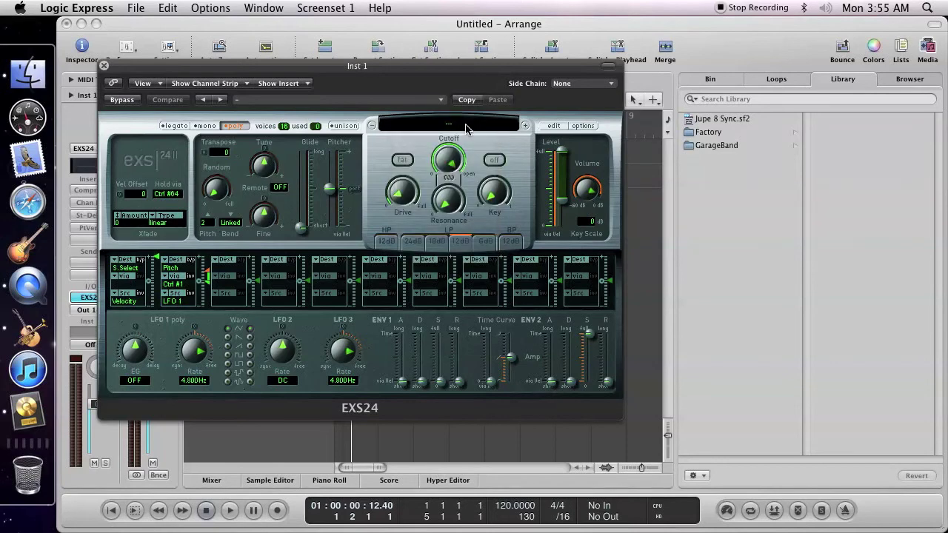
left_click(467, 124)
left_click(449, 230)
left_click(217, 6)
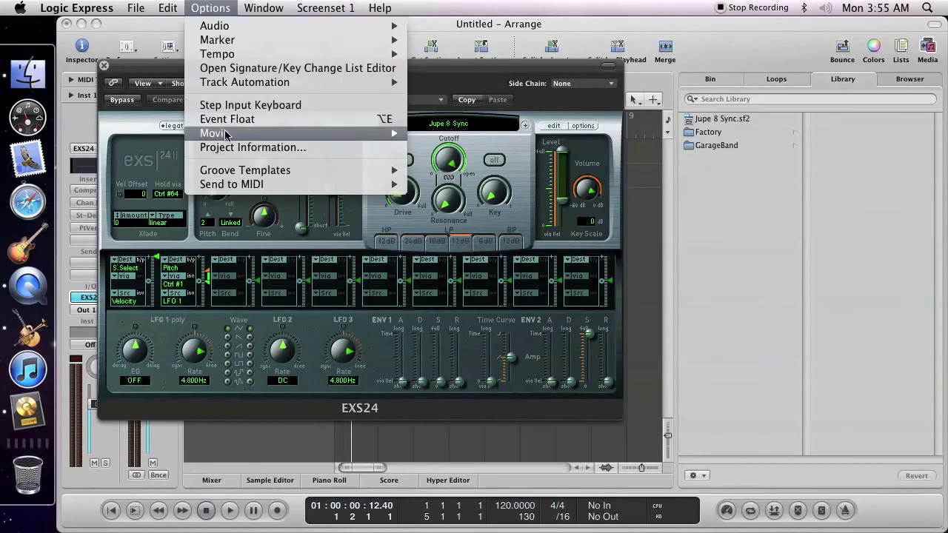
- Show the Step Input Keyboard from the Options menu to play the Jupe 8 Sync instrument
left_click(383, 241)
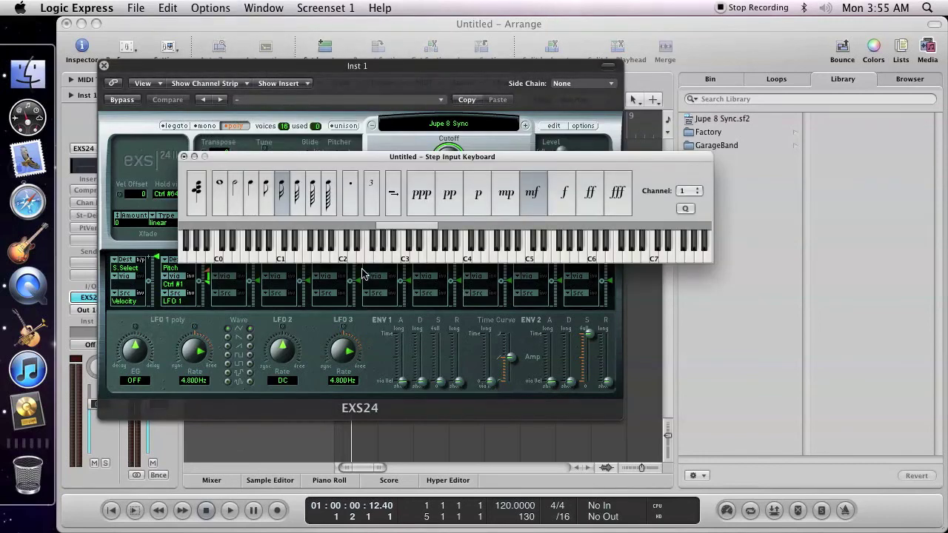